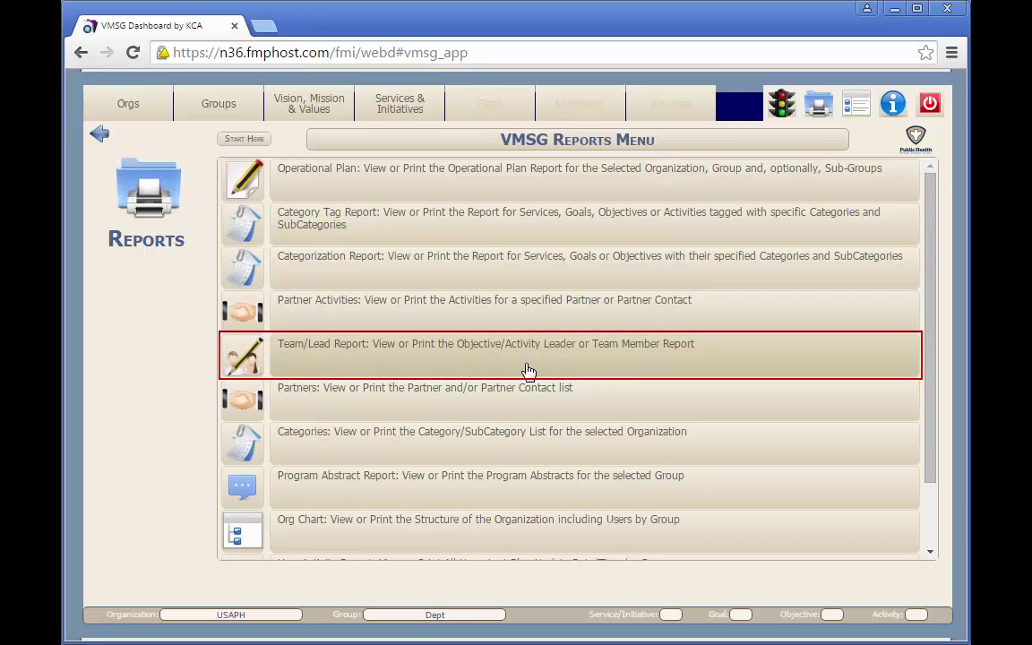
pyautogui.click(528, 371)
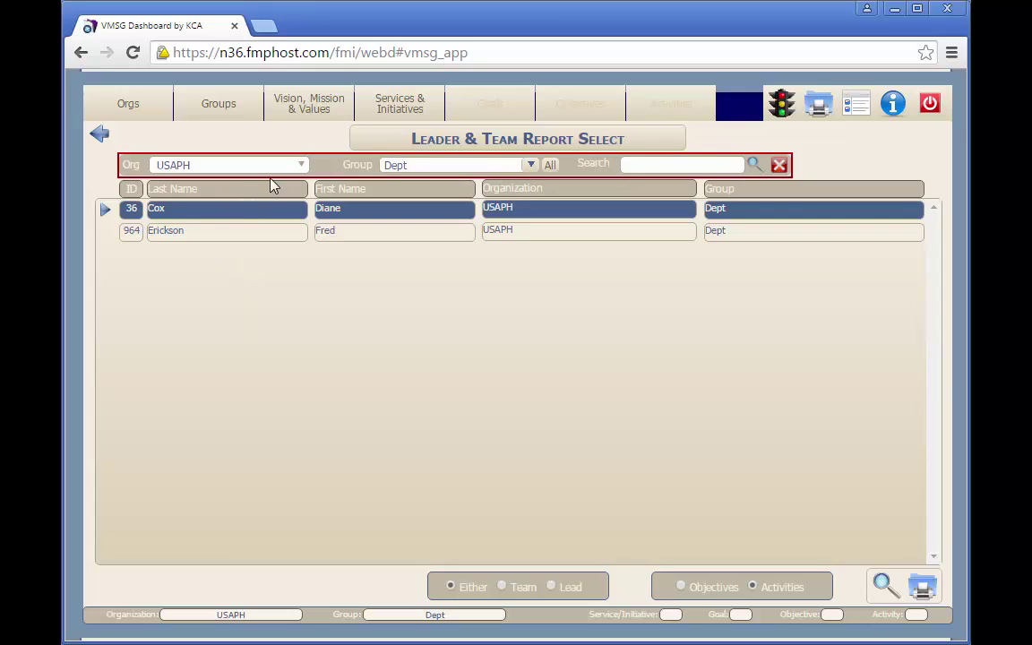
pyautogui.click(303, 166)
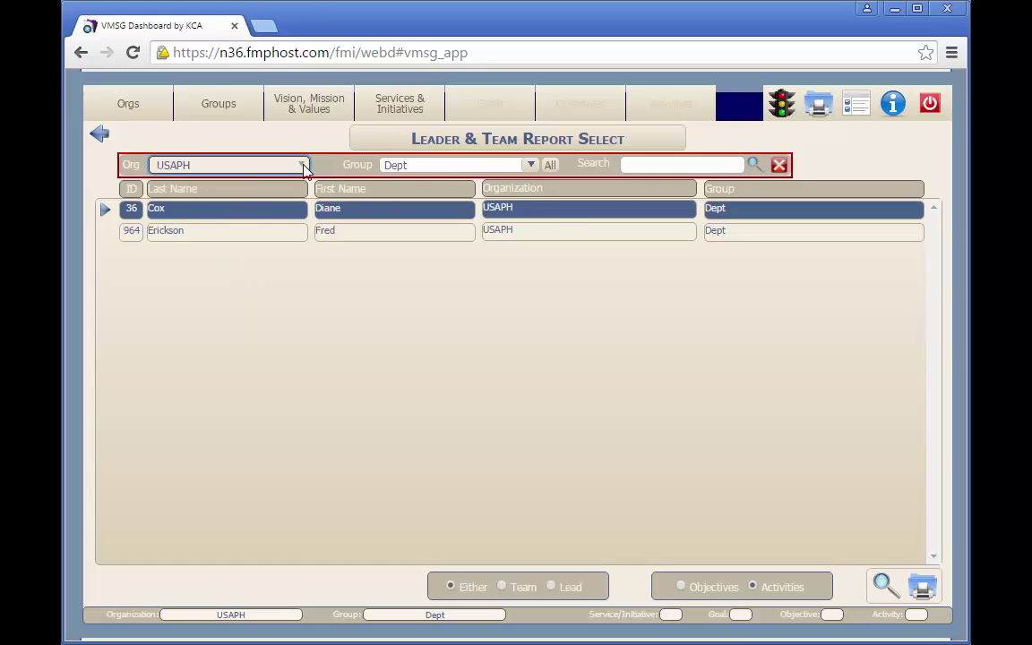
pyautogui.click(531, 165)
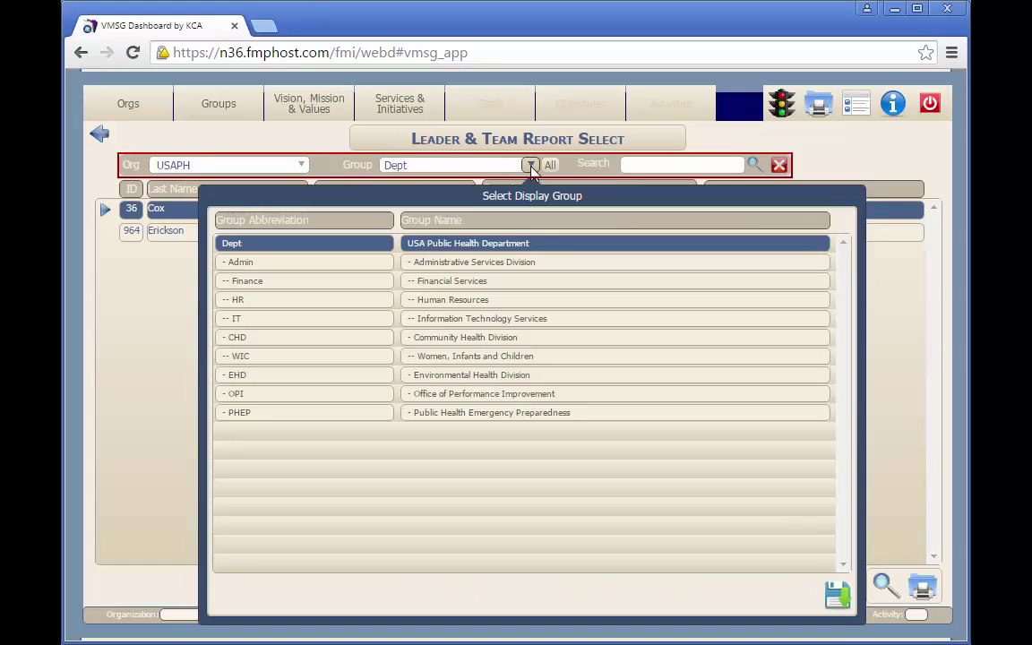
pyautogui.click(304, 396)
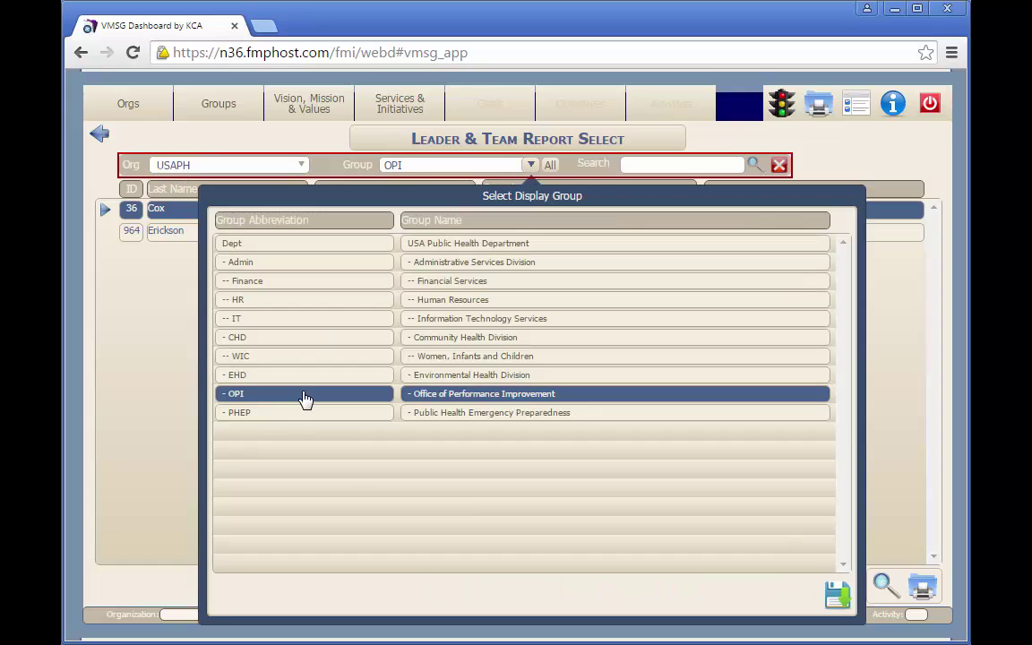
pyautogui.click(833, 596)
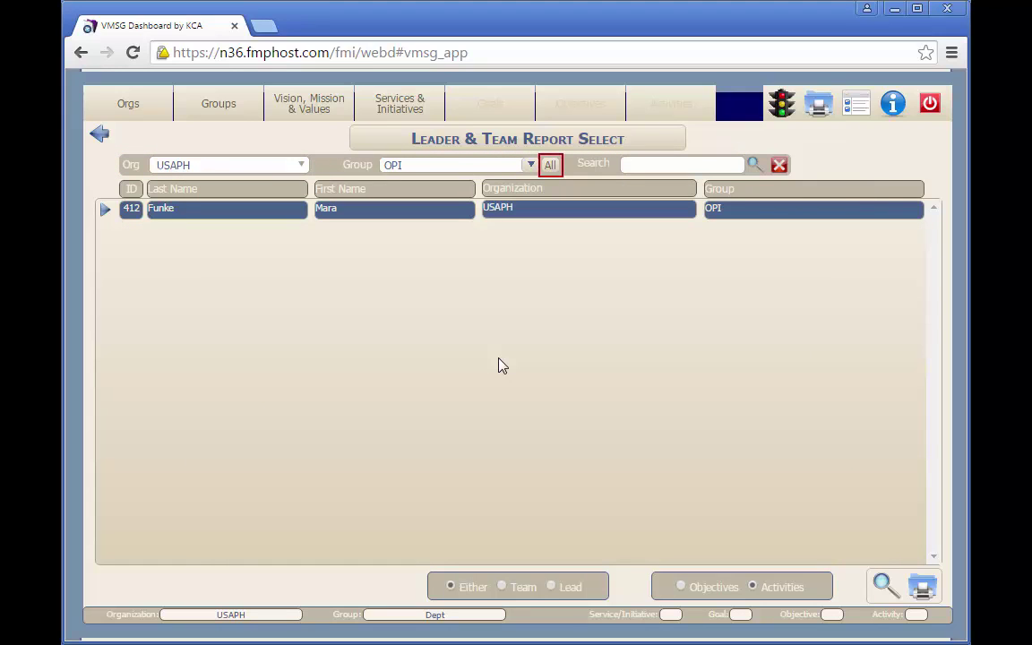
# Reset the group filter to All and search users for 'erick'
pyautogui.click(551, 166)
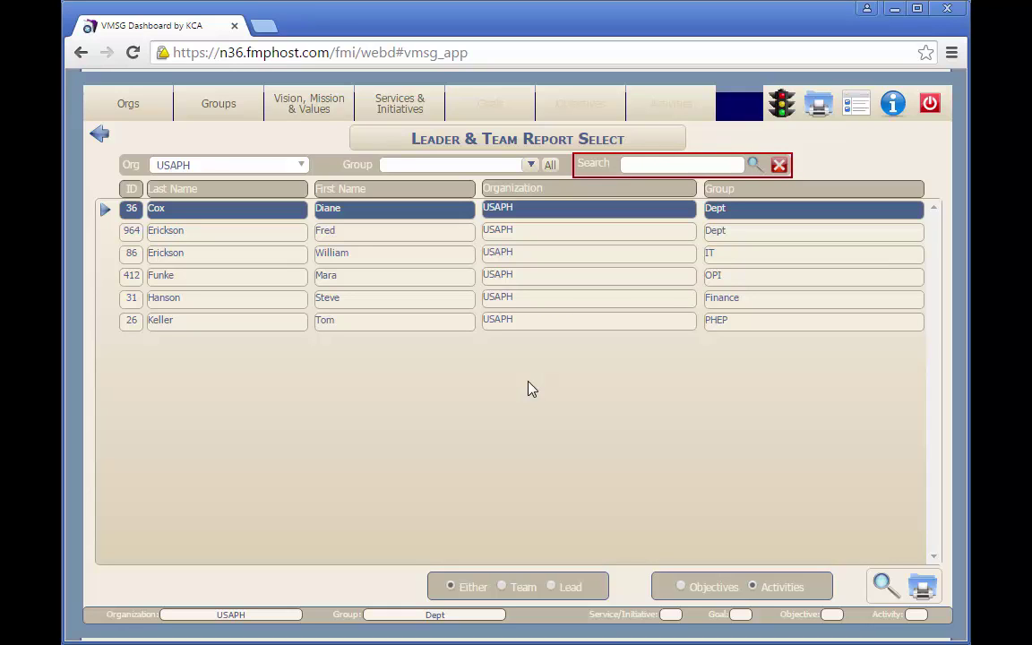
pyautogui.click(680, 164)
pyautogui.write('eri')
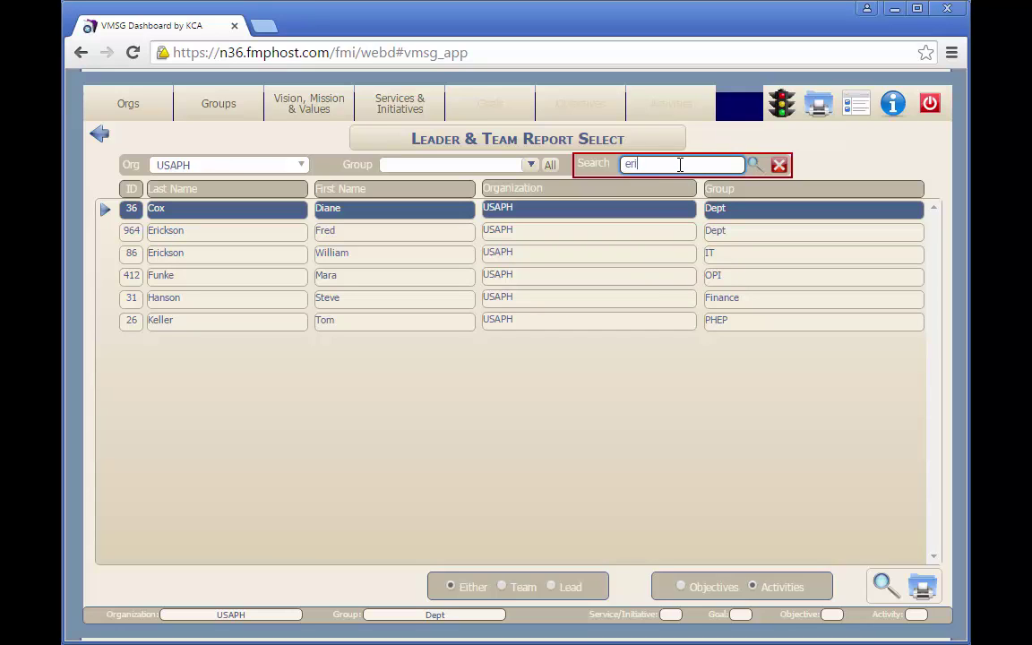
pyautogui.write('ck')
pyautogui.click(754, 166)
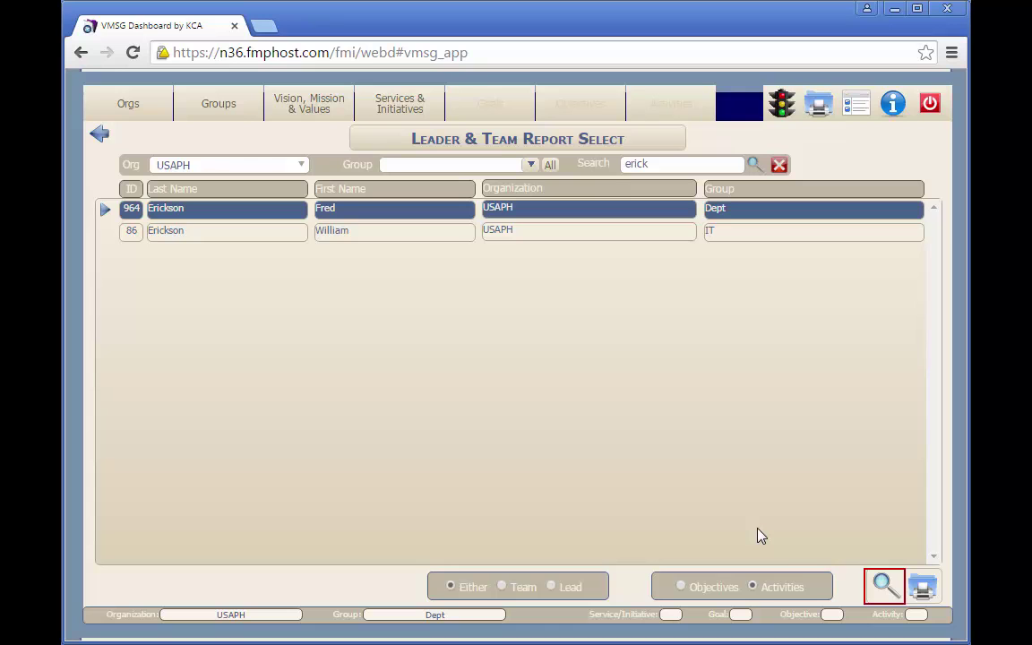
pyautogui.click(882, 587)
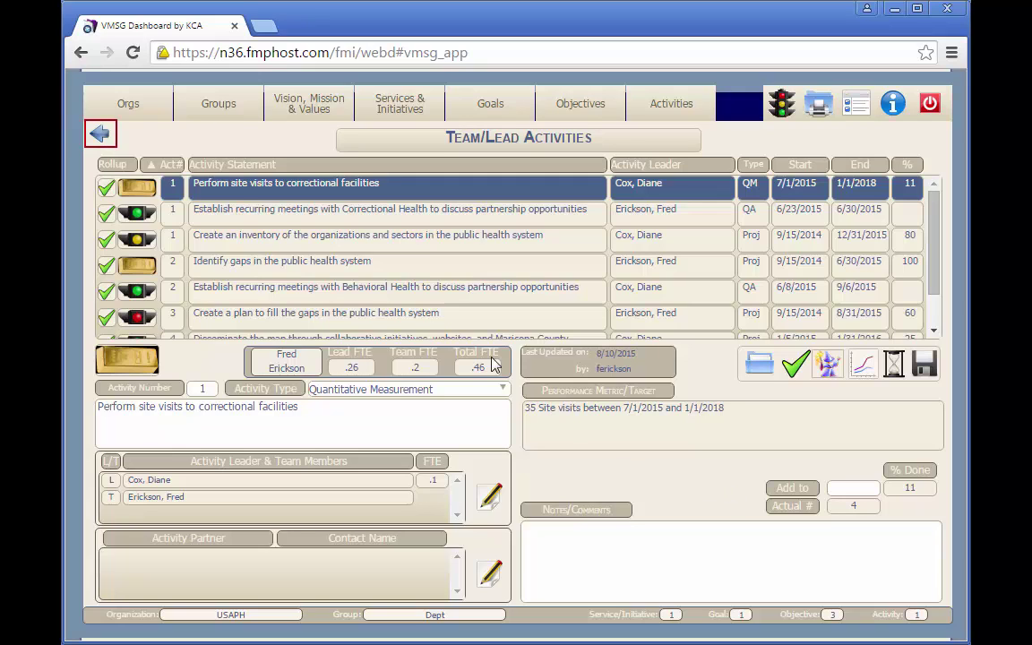
pyautogui.click(101, 135)
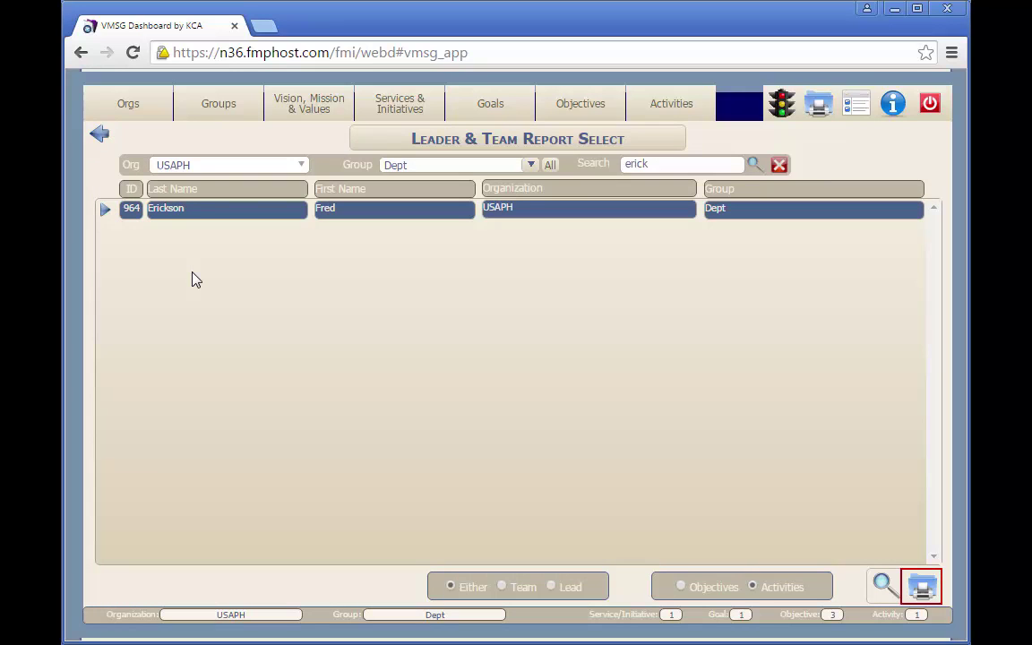
pyautogui.click(922, 589)
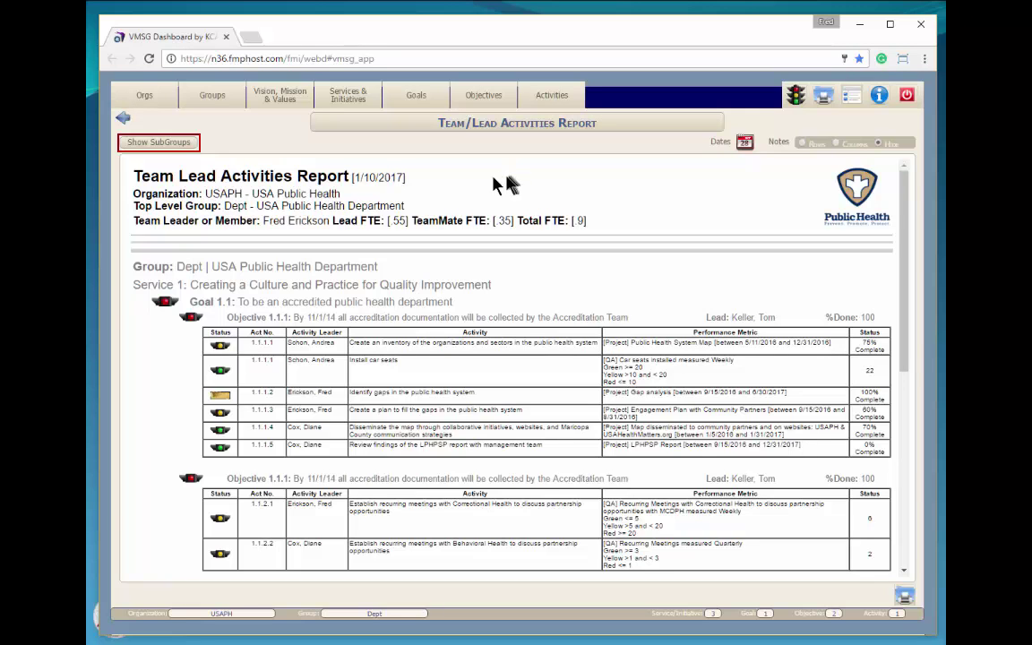
pyautogui.click(157, 143)
pyautogui.scroll(-5, 343, 285)
pyautogui.scroll(-5, 343, 285)
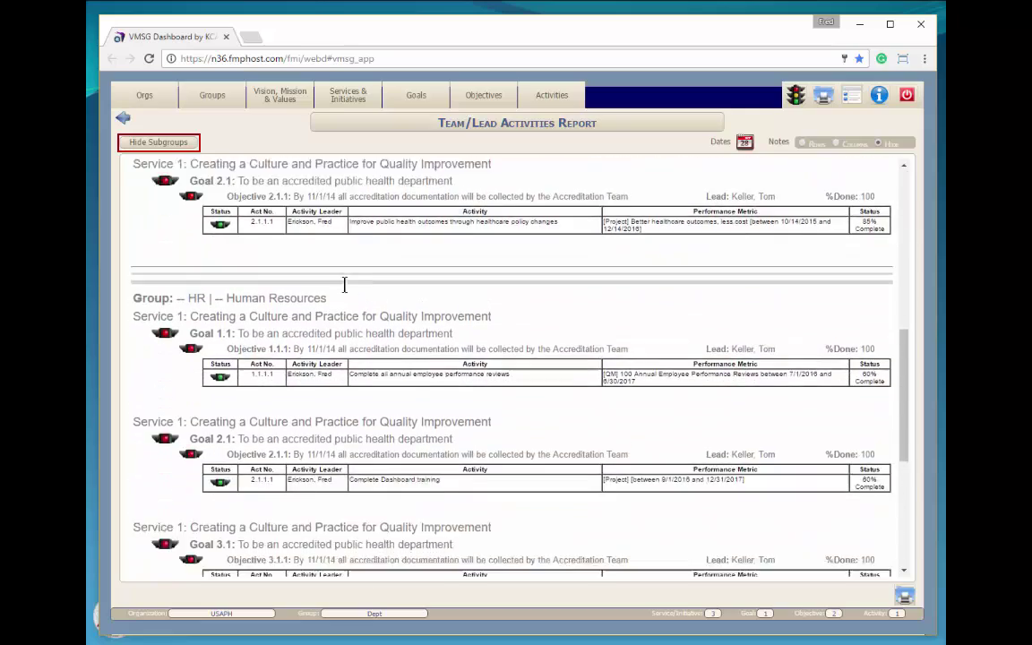
pyautogui.scroll(-5, 345, 286)
pyautogui.scroll(-5, 346, 291)
pyautogui.scroll(15, 346, 293)
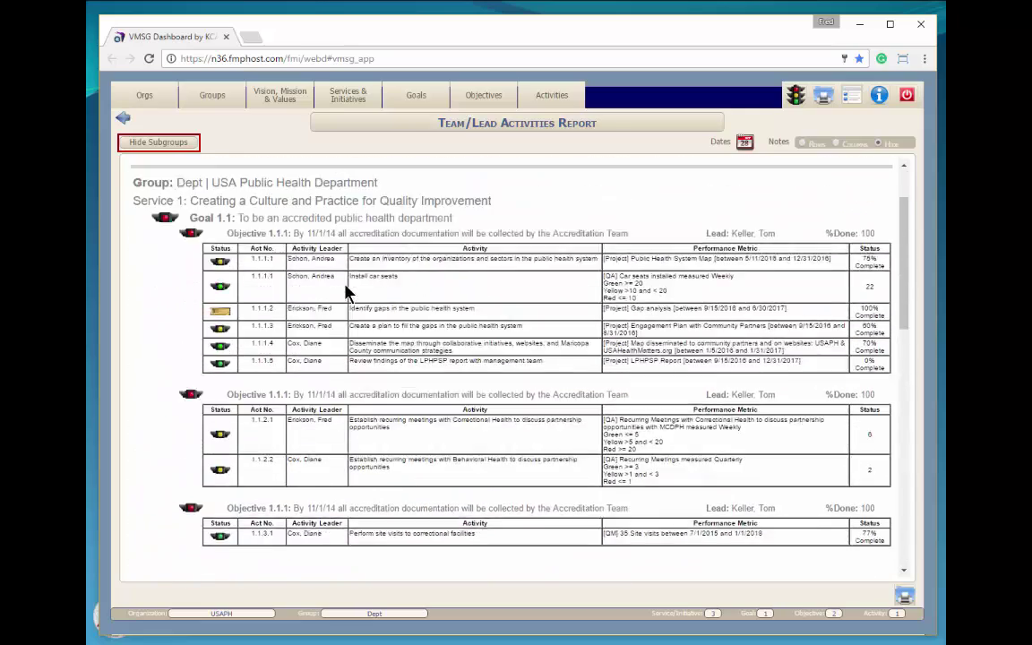
pyautogui.scroll(5, 345, 293)
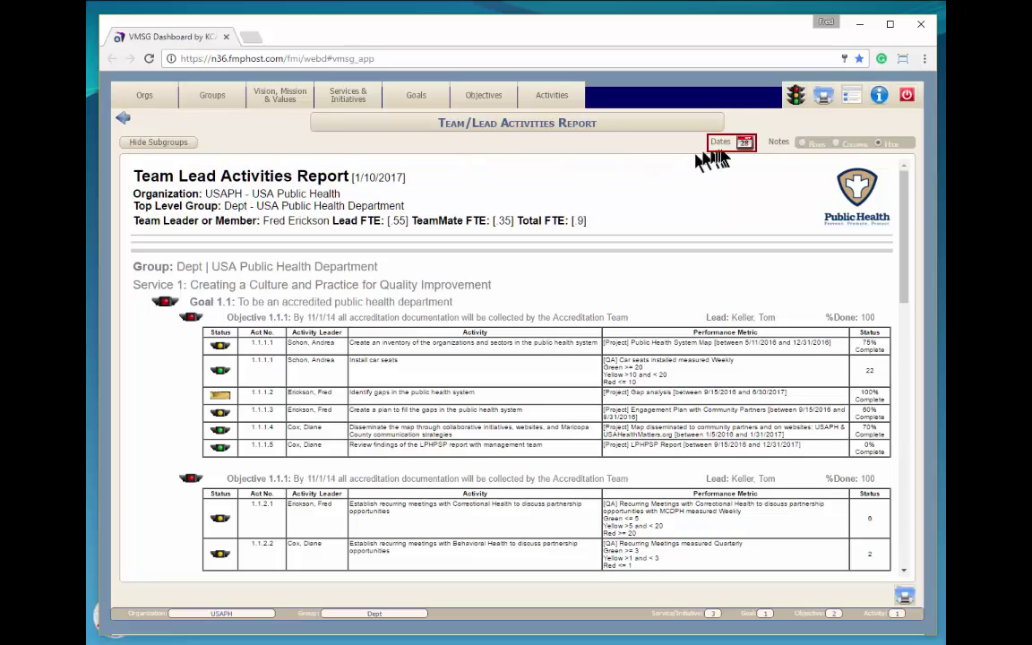
# Limit the report to 9/5/2014–11/6/2017 and show notes as rows, then as columns
pyautogui.click(744, 143)
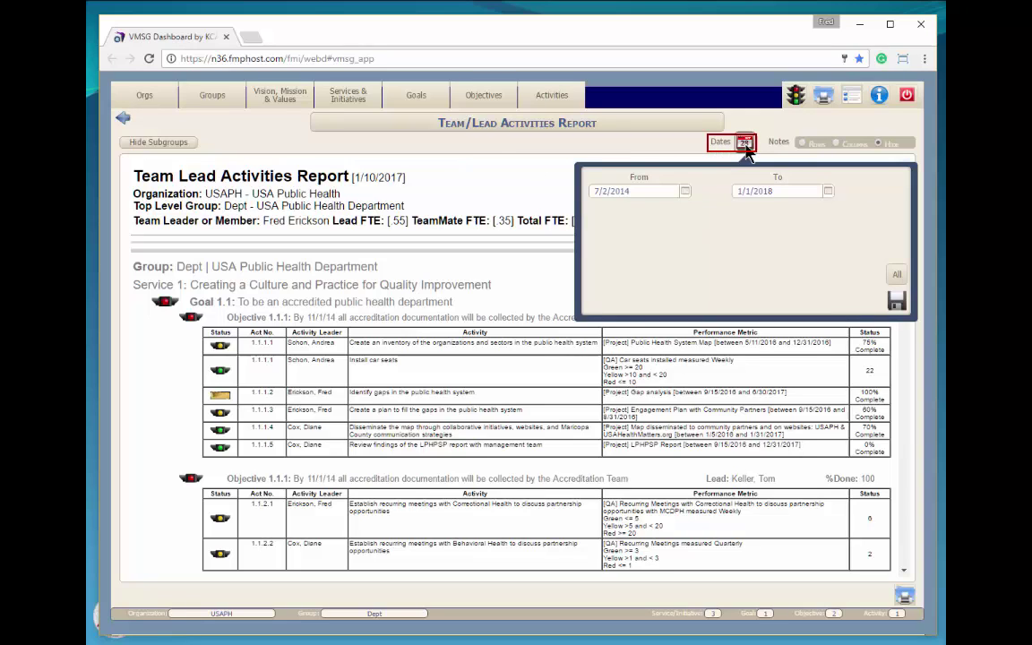
pyautogui.click(684, 192)
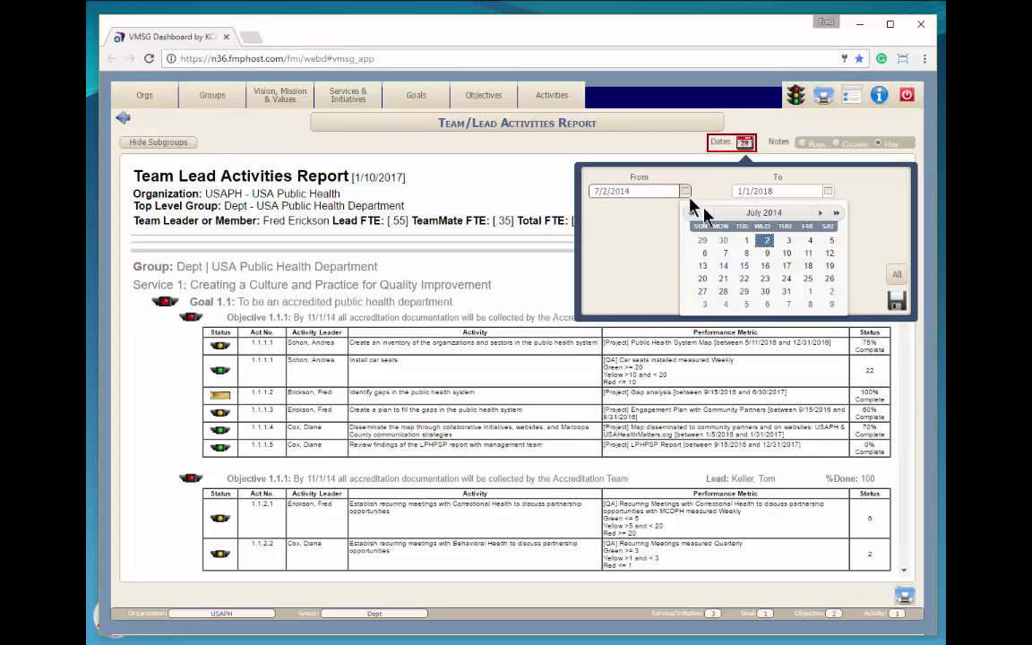
pyautogui.click(819, 213)
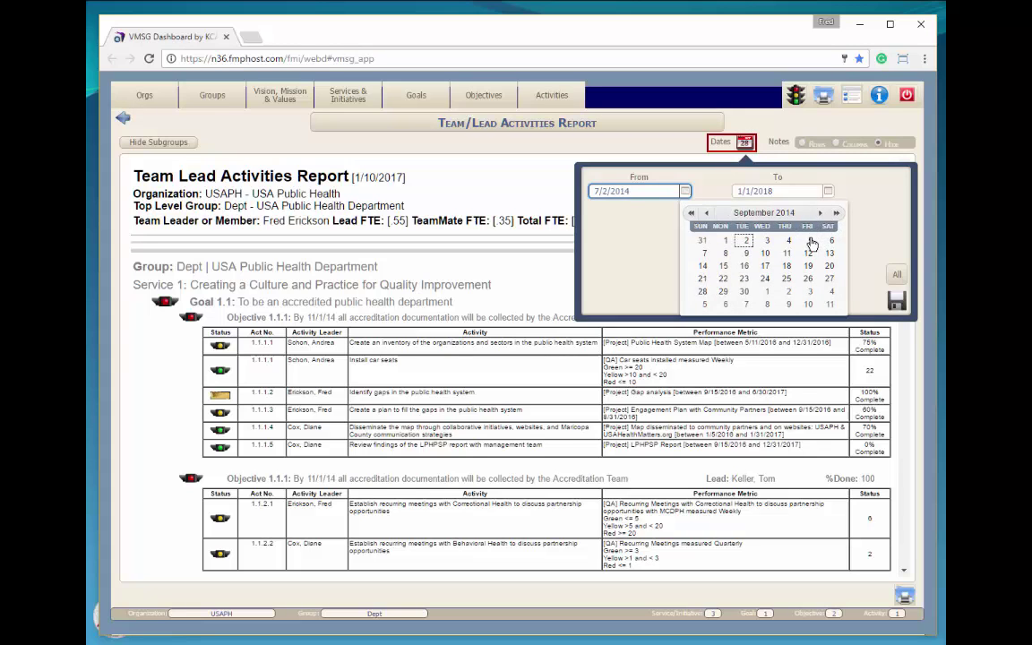
pyautogui.click(810, 240)
pyautogui.click(828, 191)
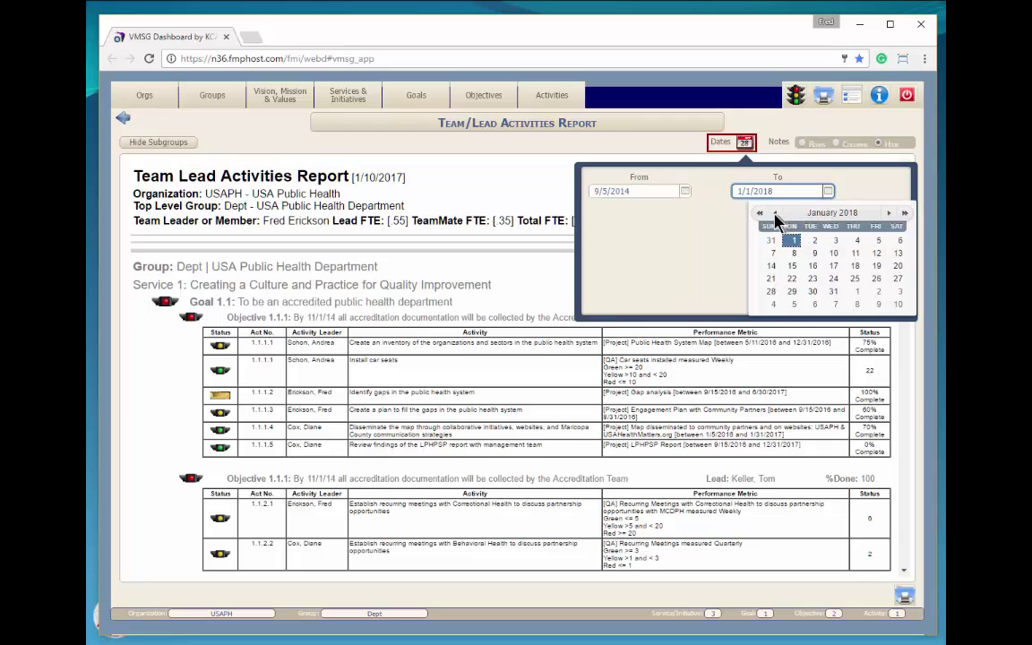
pyautogui.click(775, 213)
pyautogui.click(775, 213)
pyautogui.click(793, 252)
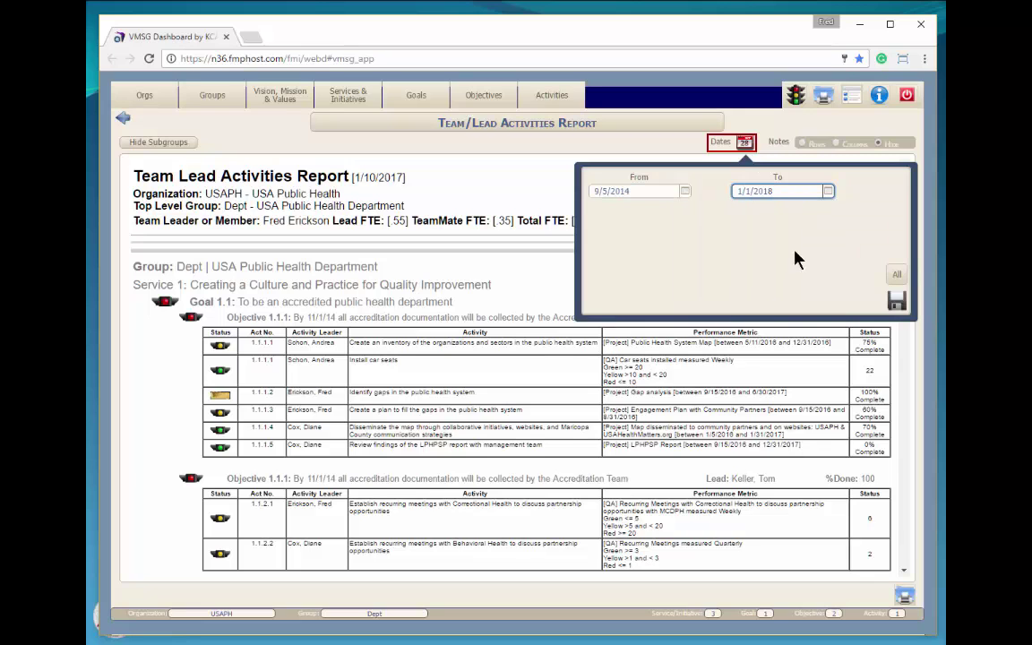
pyautogui.click(895, 303)
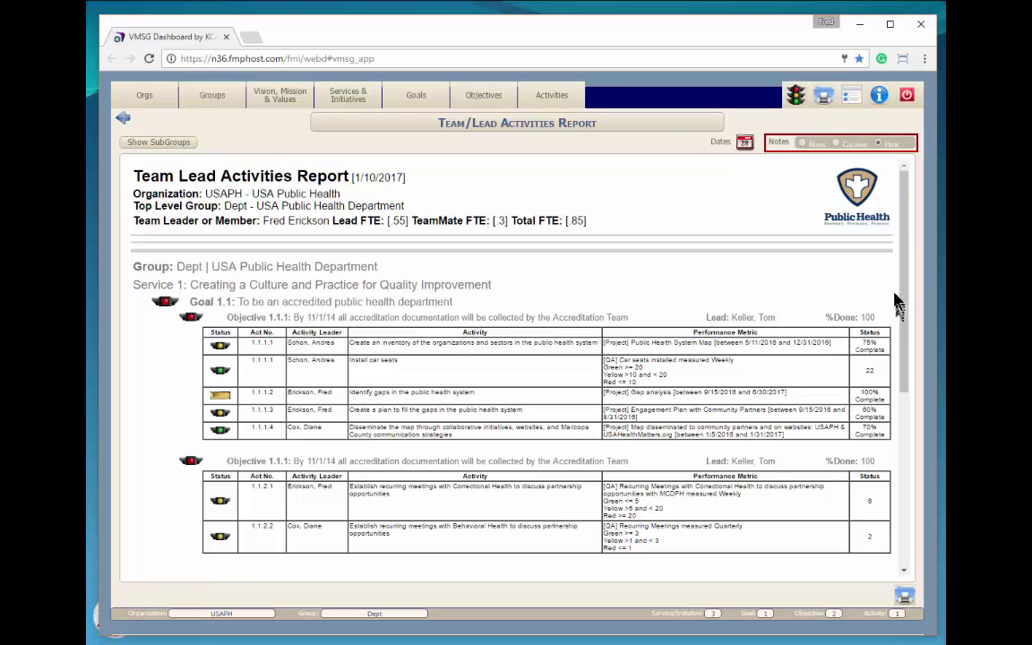
pyautogui.click(801, 143)
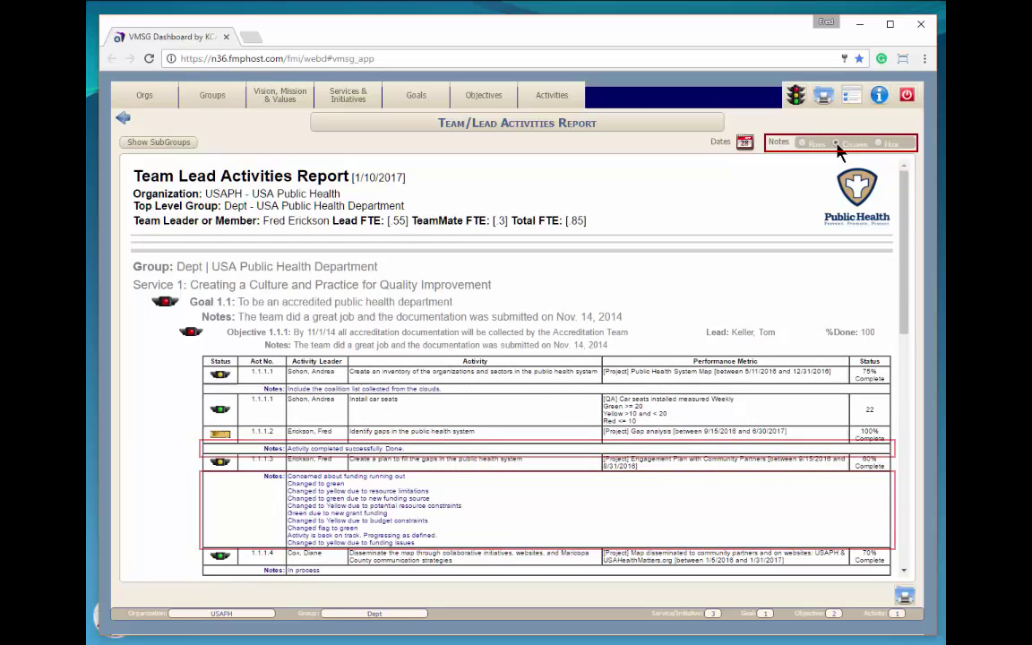
pyautogui.click(836, 145)
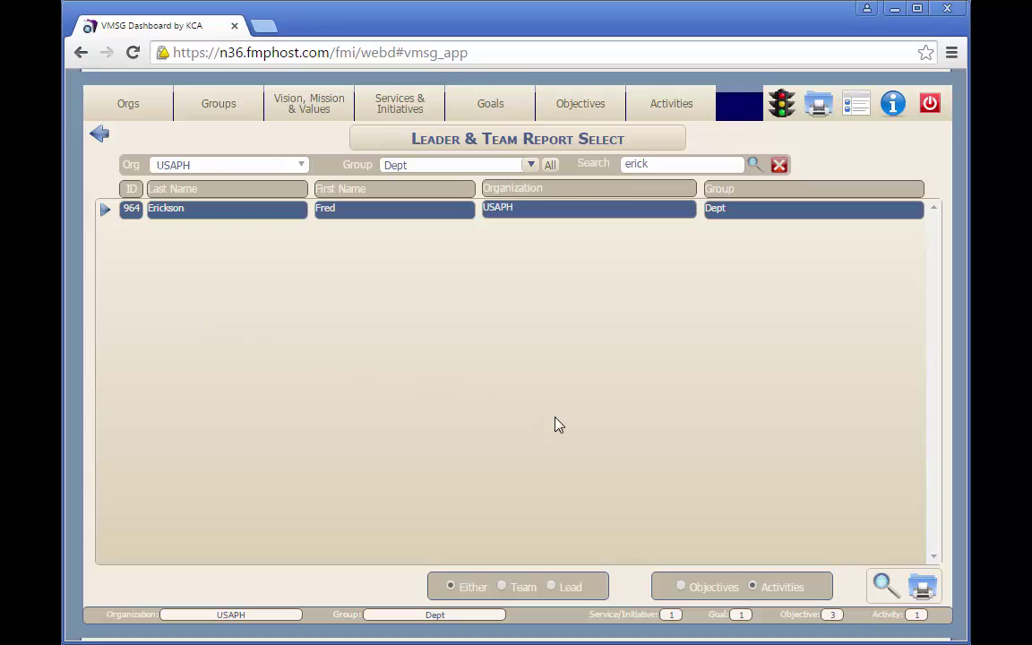
pyautogui.click(681, 586)
pyautogui.click(882, 584)
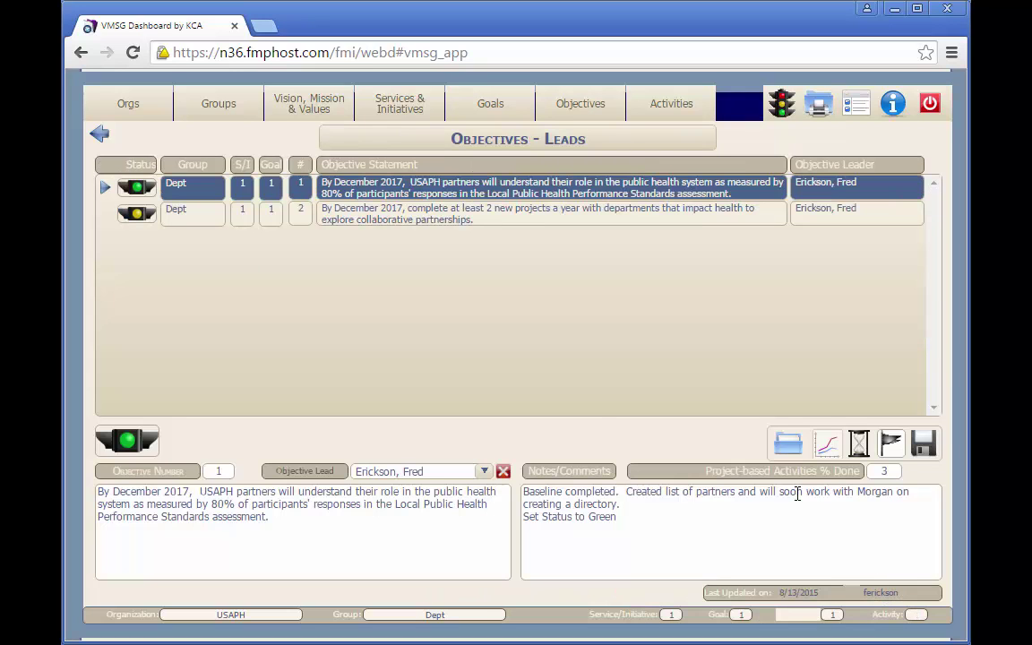
pyautogui.click(100, 137)
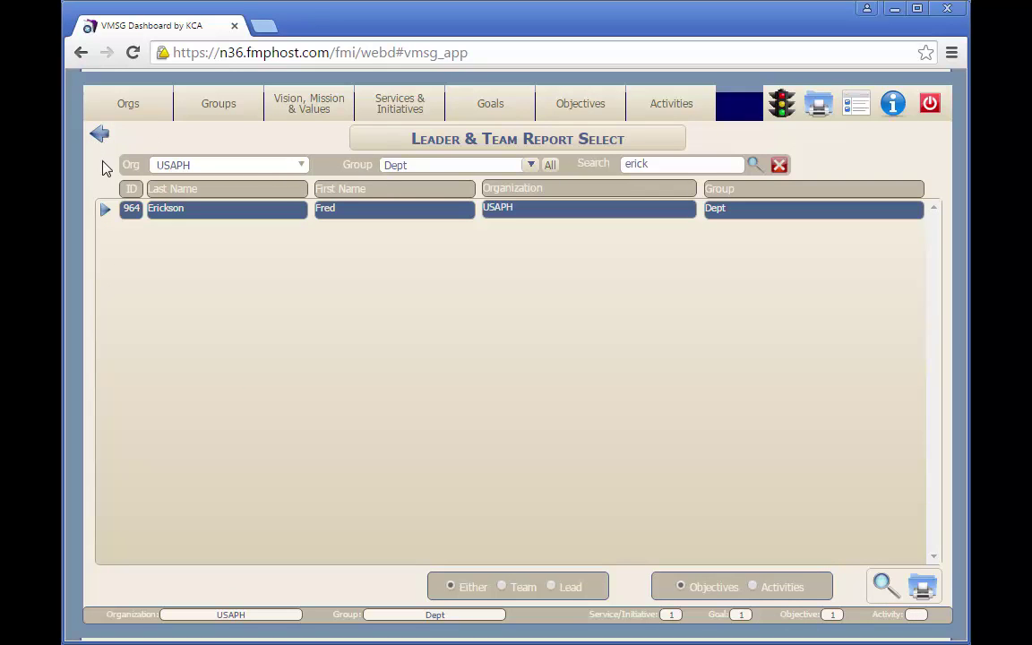
pyautogui.click(922, 587)
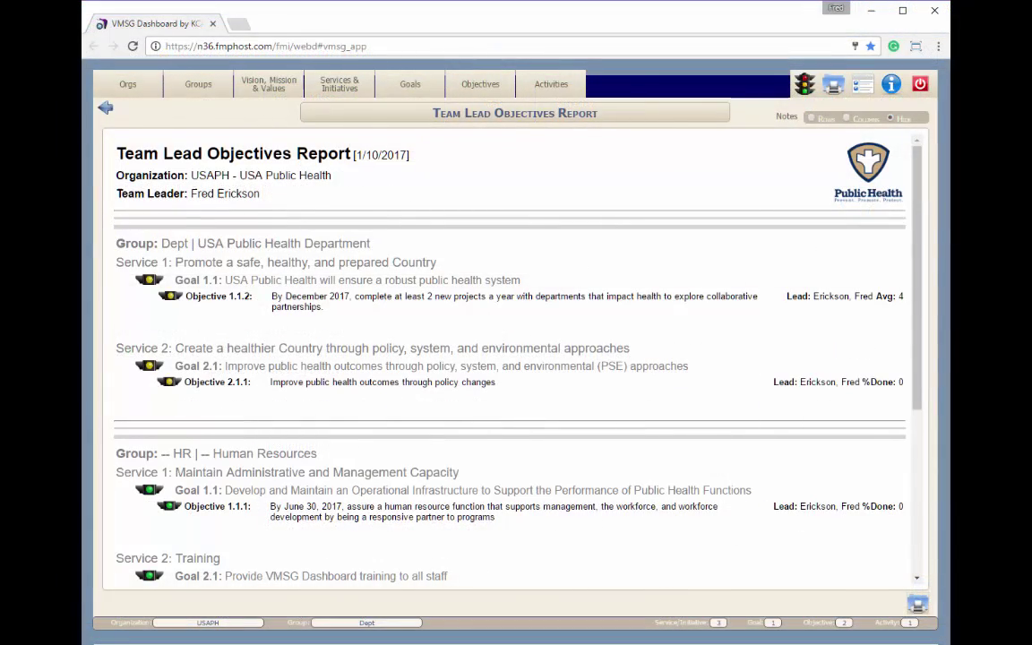